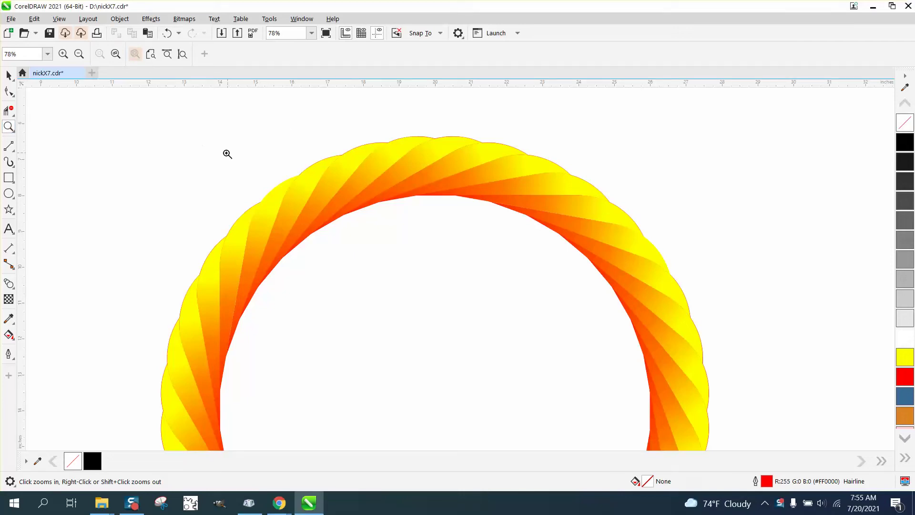
# Step: Select all 44 orange ring pieces and drag them right so the ring straddles the page edge
pyautogui.scroll(-3, 227, 147)
pyautogui.moveTo(189, 135); pyautogui.dragTo(571, 447)
pyautogui.moveTo(448, 357); pyautogui.dragTo(590, 417)
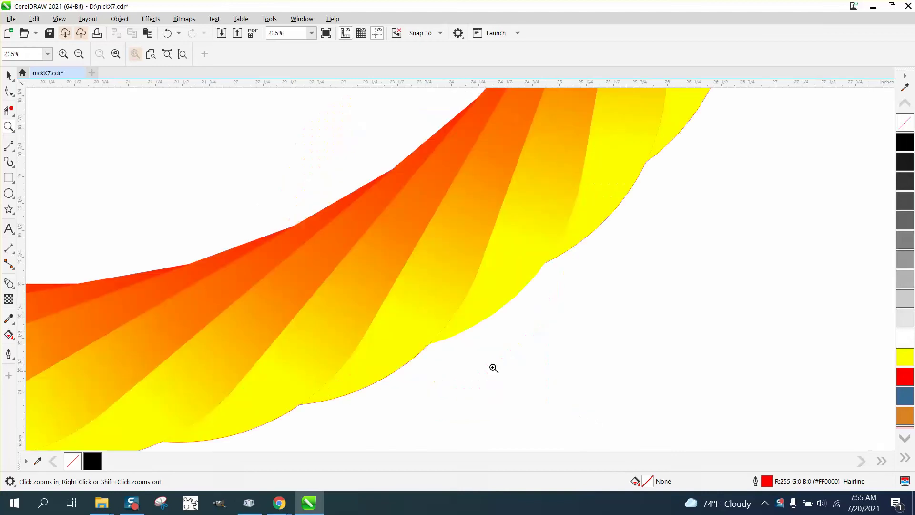
pyautogui.scroll(-8, 492, 273)
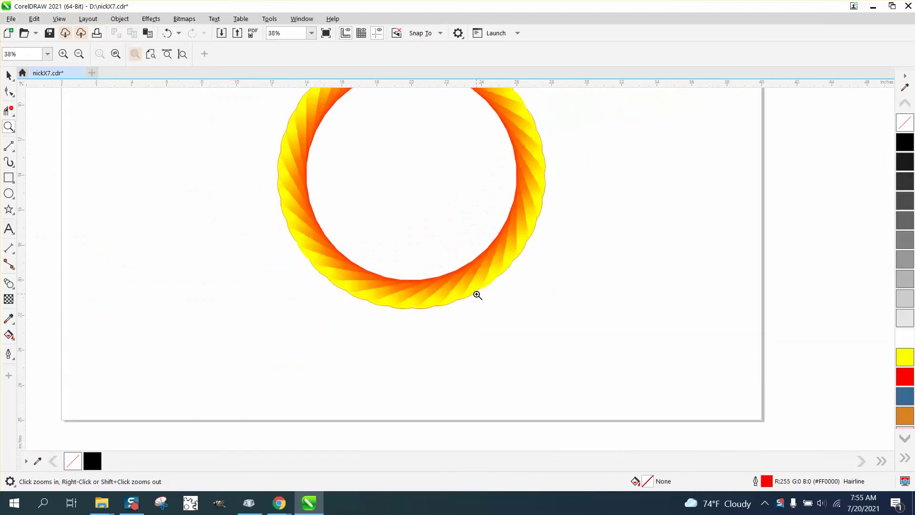
pyautogui.press('space')
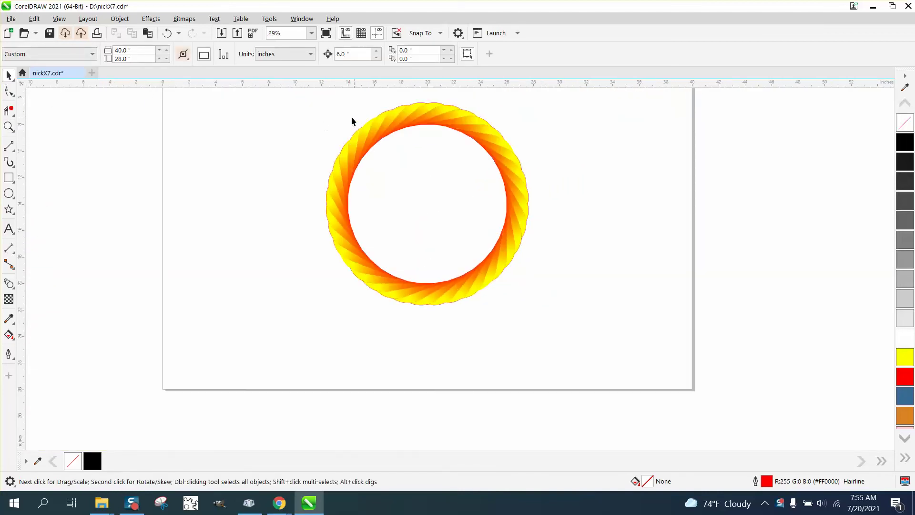
pyautogui.moveTo(606, 337); pyautogui.dragTo(606, 337)
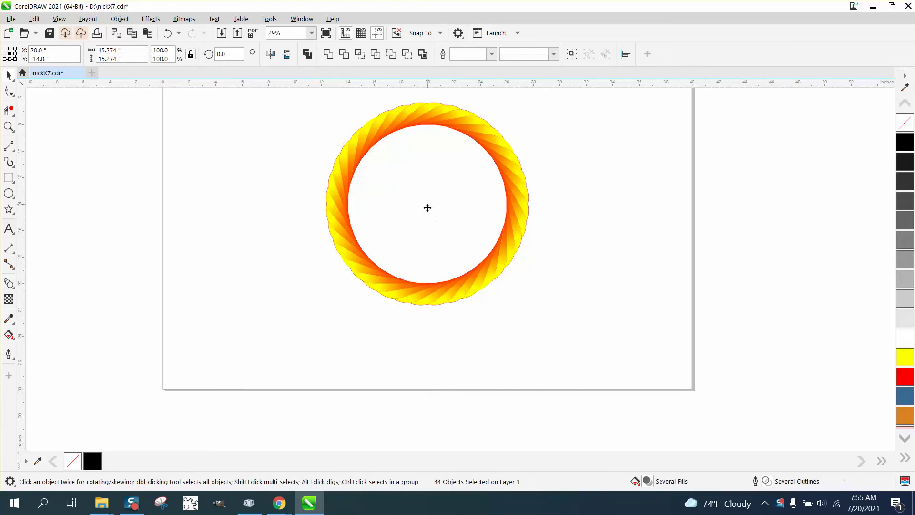
pyautogui.moveTo(427, 206); pyautogui.dragTo(705, 215)
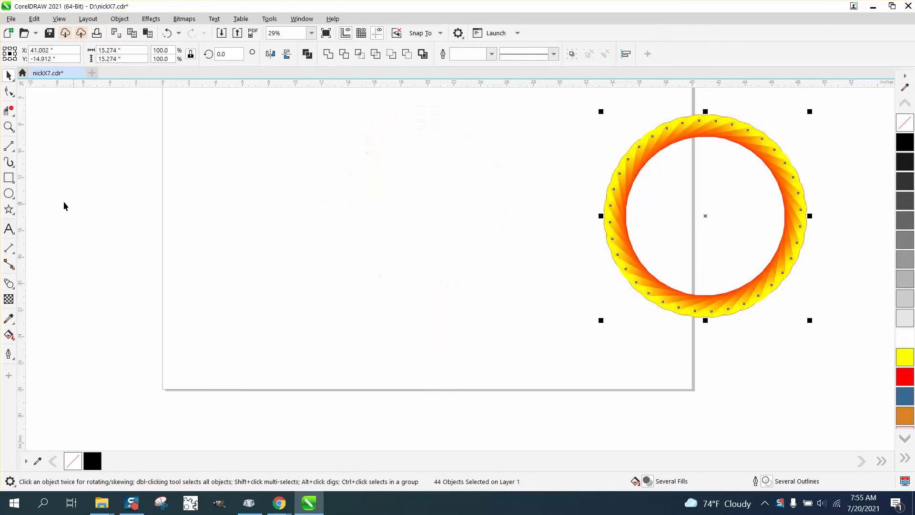
# Step: Draw a square left of the orange ring and give it a 2" corner radius
pyautogui.click(9, 178)
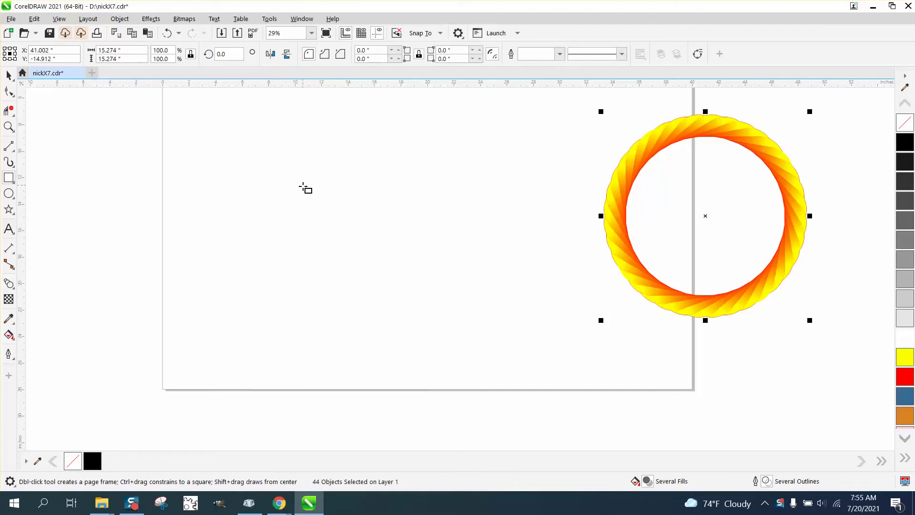
pyautogui.moveTo(470, 162); pyautogui.dragTo(365, 299)
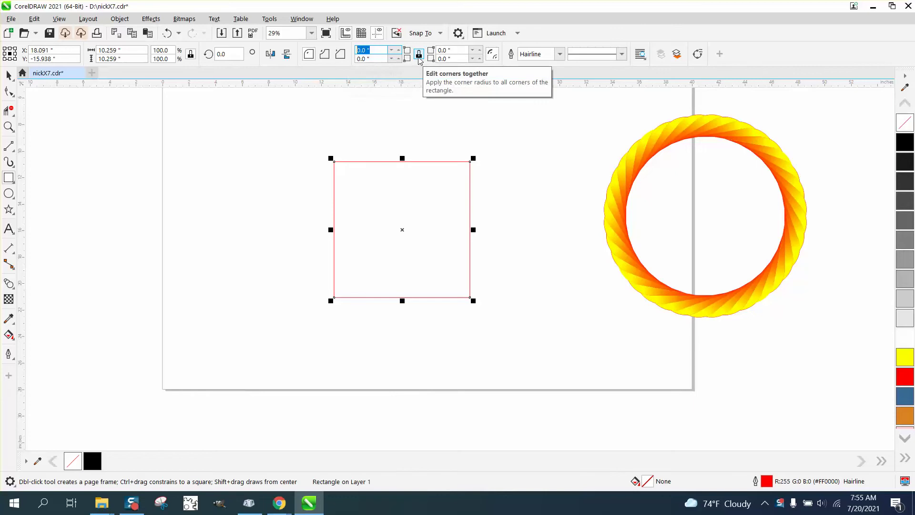
pyautogui.write('20')
pyautogui.press('Return')
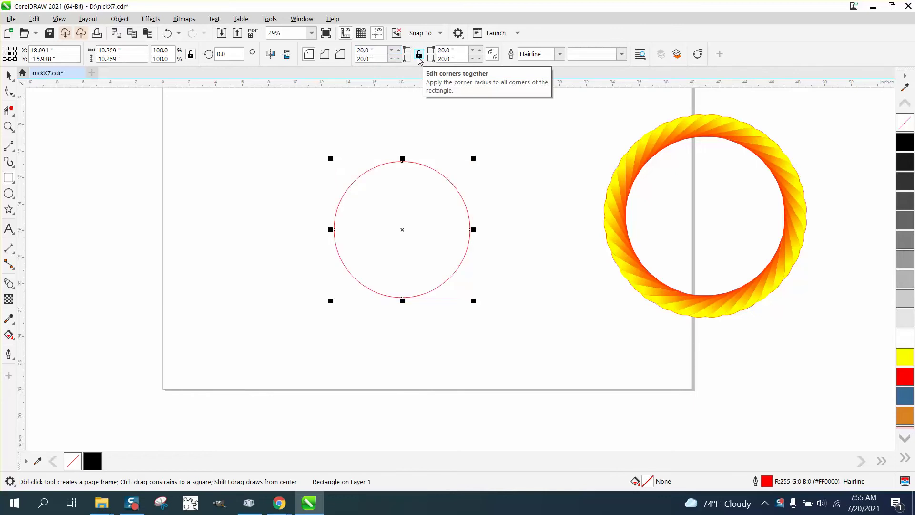
pyautogui.click(365, 49)
pyautogui.press('BackSpace')
pyautogui.press('Return')
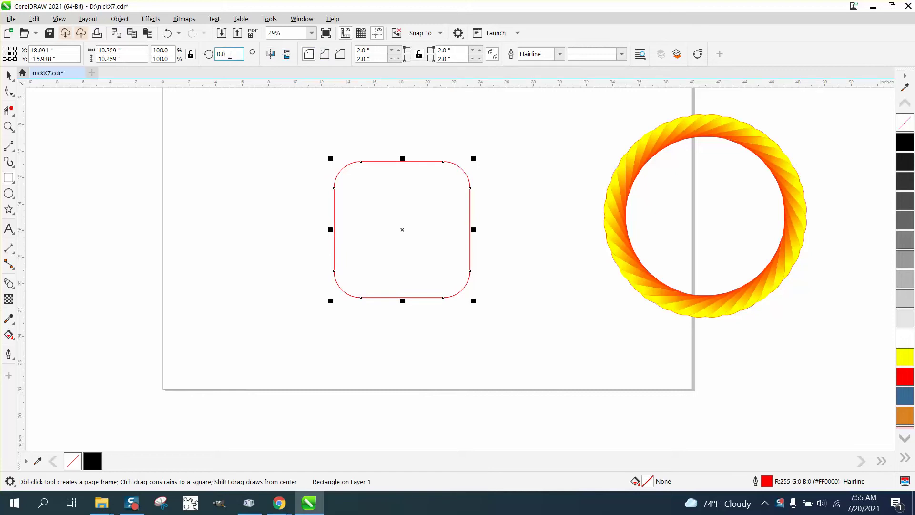
# Step: Rotate the rounded square 10° and repeat rotated duplicates to form a ring
pyautogui.write('10')
pyautogui.press('Return')
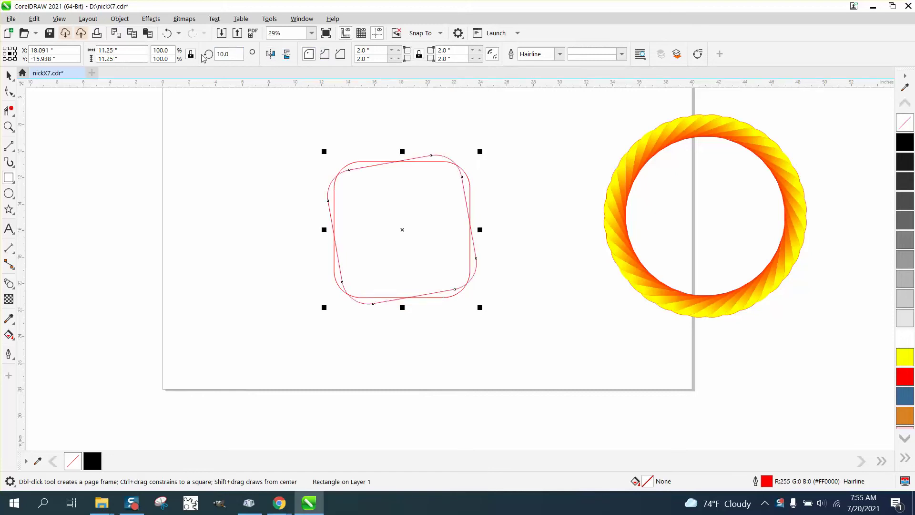
pyautogui.hotkey('ctrl', 'r')
pyautogui.hotkey('ctrl', 'r')
pyautogui.hotkey('ctrl', 'r')
pyautogui.hotkey('ctrl', 'r')
pyautogui.hotkey('ctrl', 'r')
pyautogui.hotkey('ctrl', 'r')
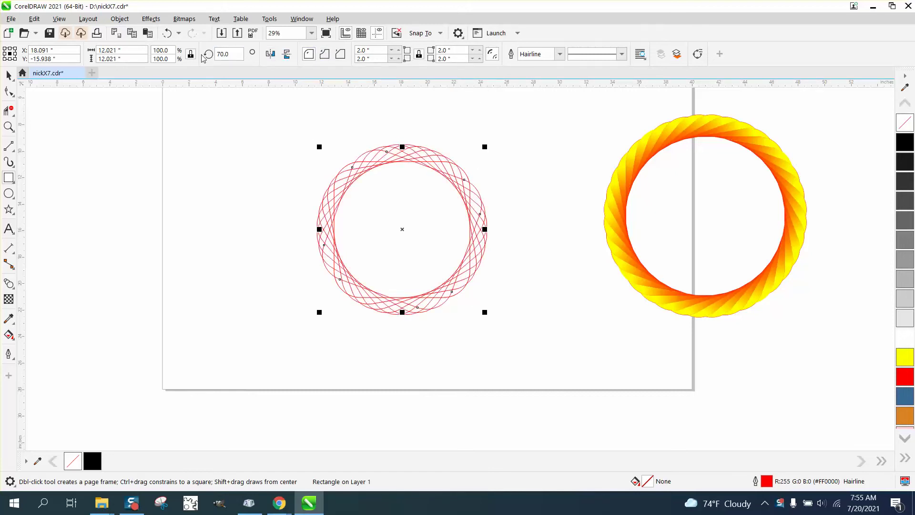
pyautogui.hotkey('ctrl', 'r')
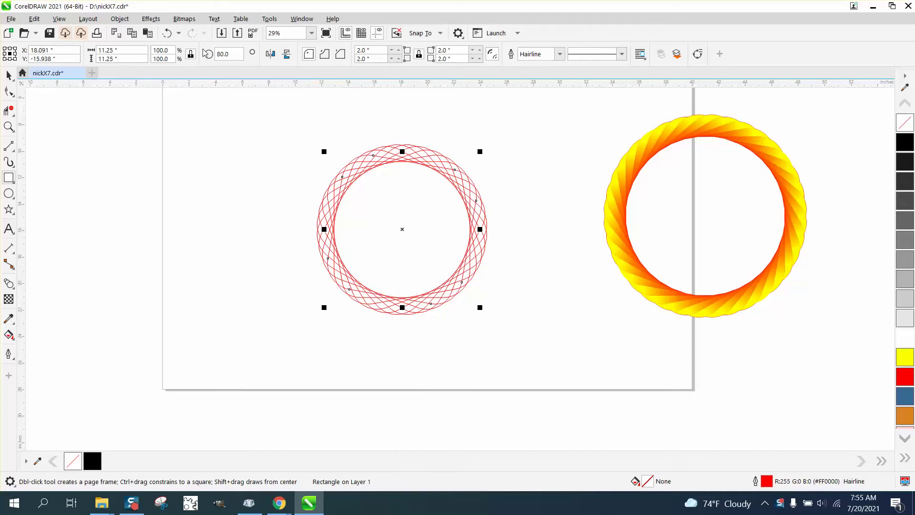
# Step: Select all pieces of the red ring and centre it on the page
pyautogui.click(9, 126)
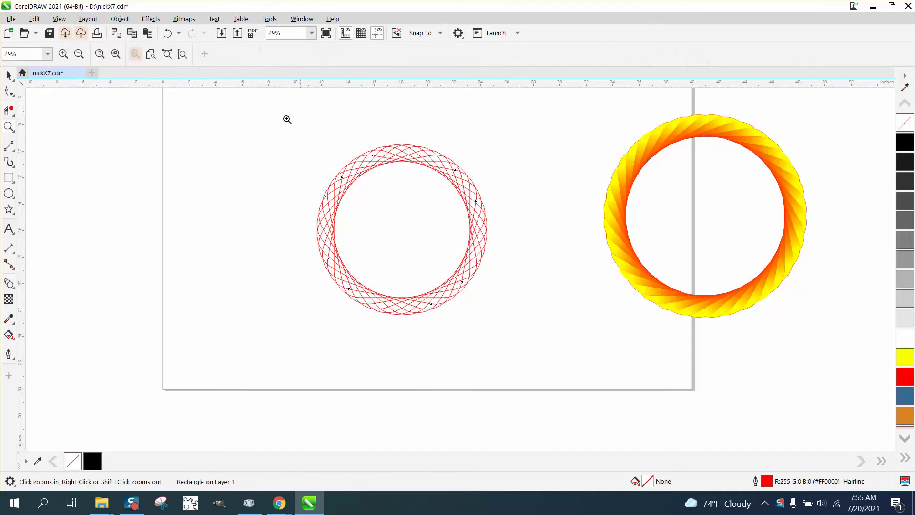
pyautogui.click(9, 75)
pyautogui.moveTo(270, 122); pyautogui.dragTo(539, 348)
pyautogui.press('p')
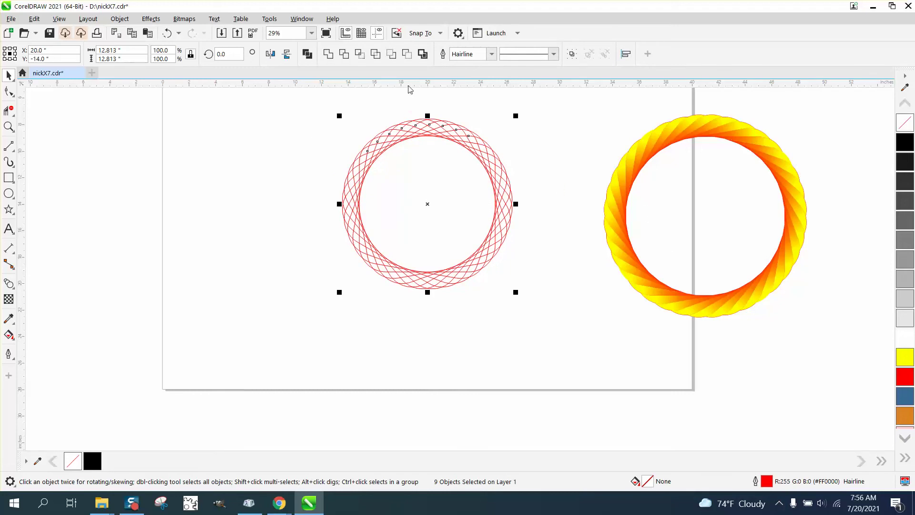
# Step: Place the vertical guideline at 20" and align the horizontal guideline with the ring centre
pyautogui.moveTo(412, 101); pyautogui.dragTo(413, 109)
pyautogui.click(413, 108)
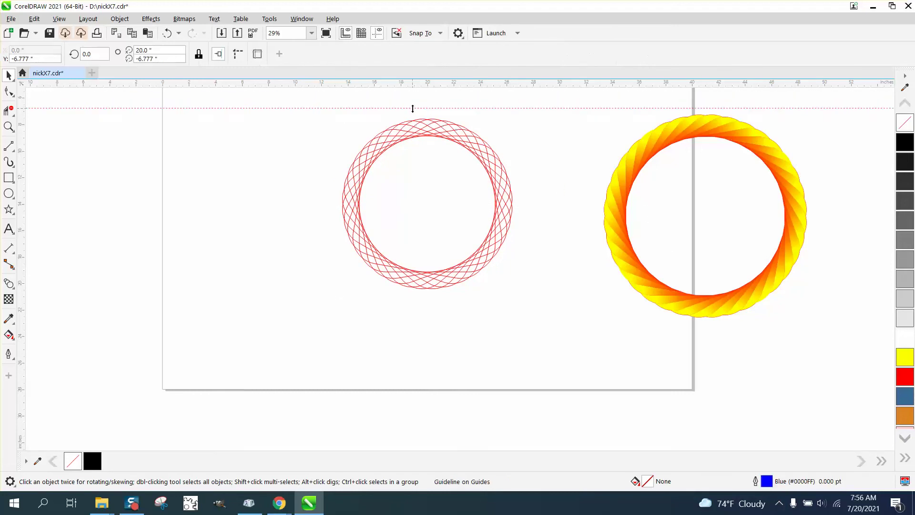
pyautogui.click(176, 177)
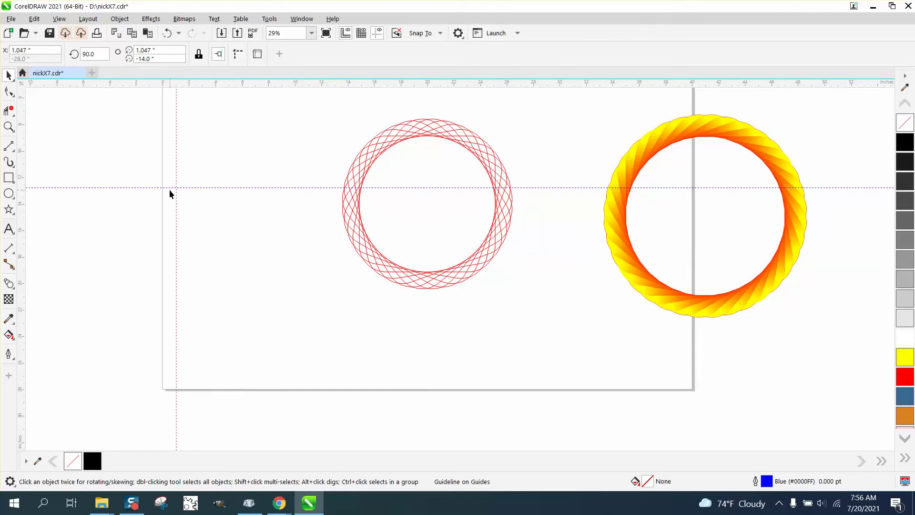
pyautogui.write('20')
pyautogui.press('Return')
pyautogui.moveTo(191, 189); pyautogui.dragTo(190, 193)
pyautogui.click(8, 126)
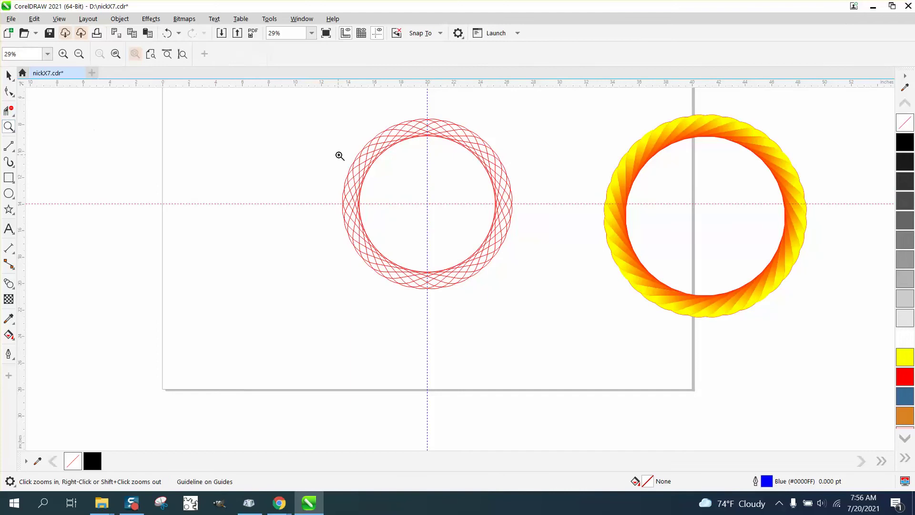
pyautogui.moveTo(380, 110); pyautogui.dragTo(506, 177)
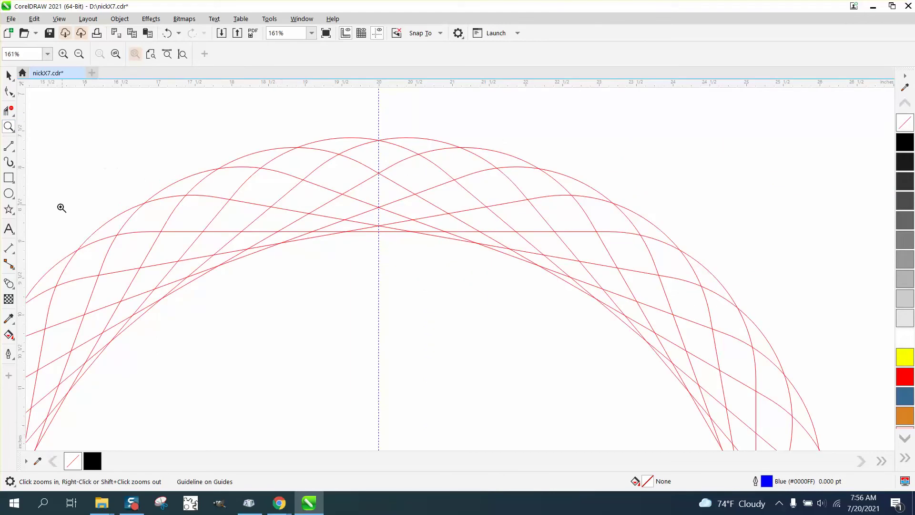
# Step: With Smart Fill, fill the blade's upper regions at the ring's top black
pyautogui.click(12, 336)
pyautogui.click(40, 348)
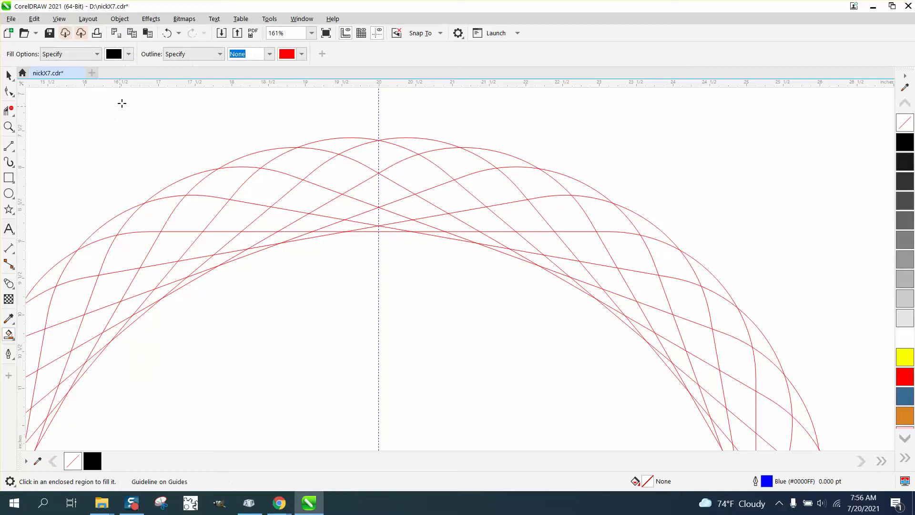
pyautogui.click(422, 147)
pyautogui.click(384, 156)
pyautogui.click(360, 169)
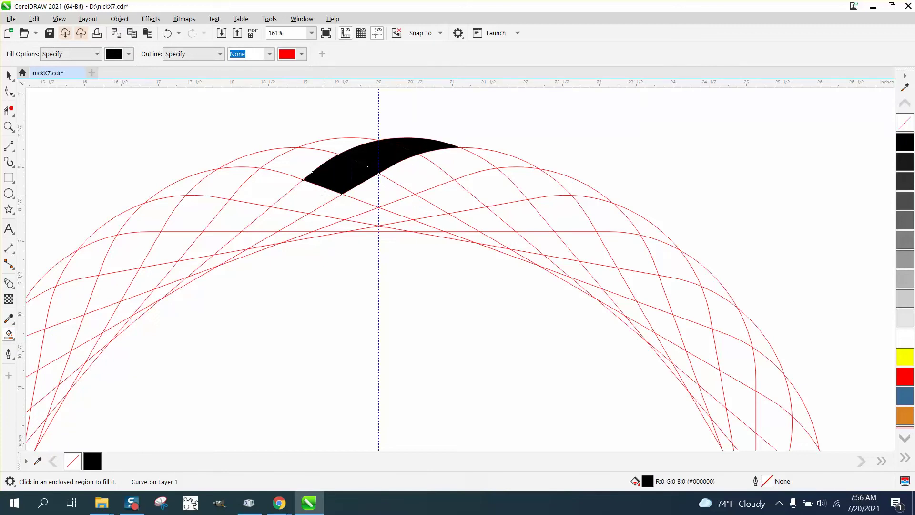
pyautogui.click(321, 194)
# Step: Extend the black fill through the remaining regions down to the blade's lower-left tip
pyautogui.click(291, 219)
pyautogui.click(254, 237)
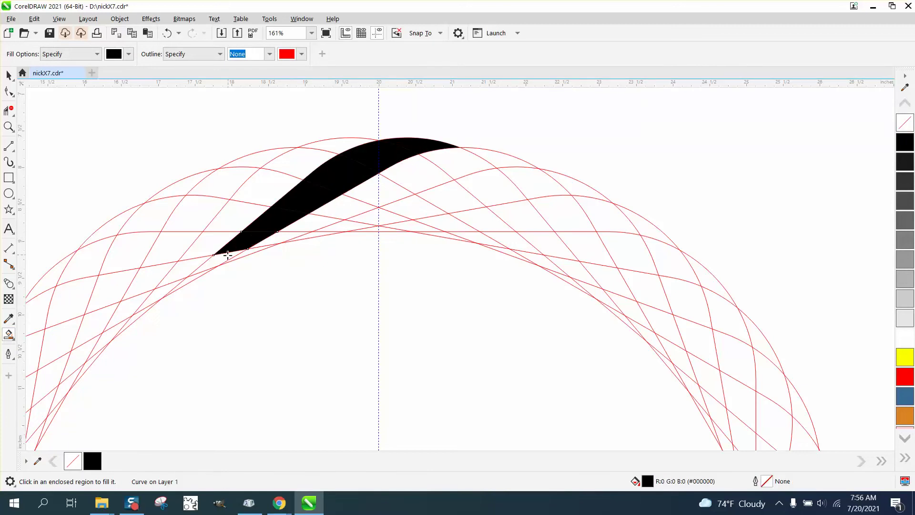
pyautogui.click(196, 273)
pyautogui.click(190, 279)
pyautogui.scroll(-3, 157, 184)
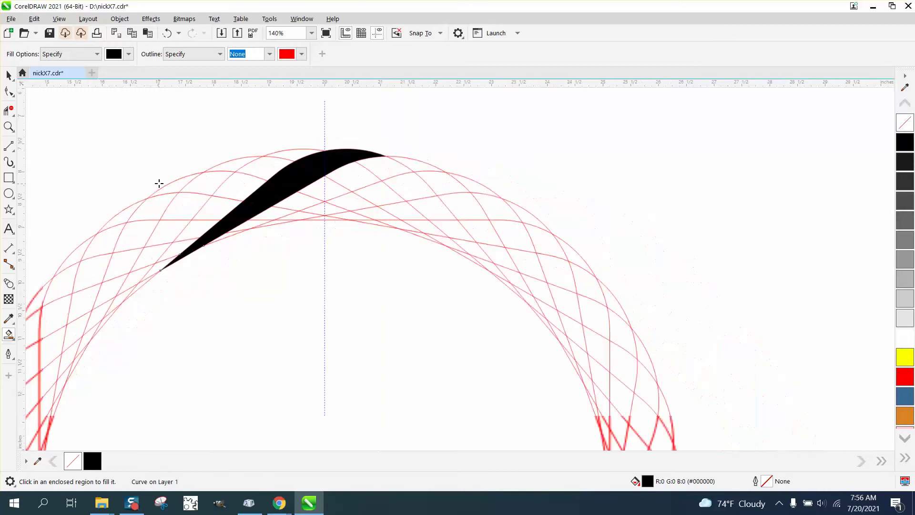
pyautogui.click(9, 75)
pyautogui.scroll(-2, 123, 129)
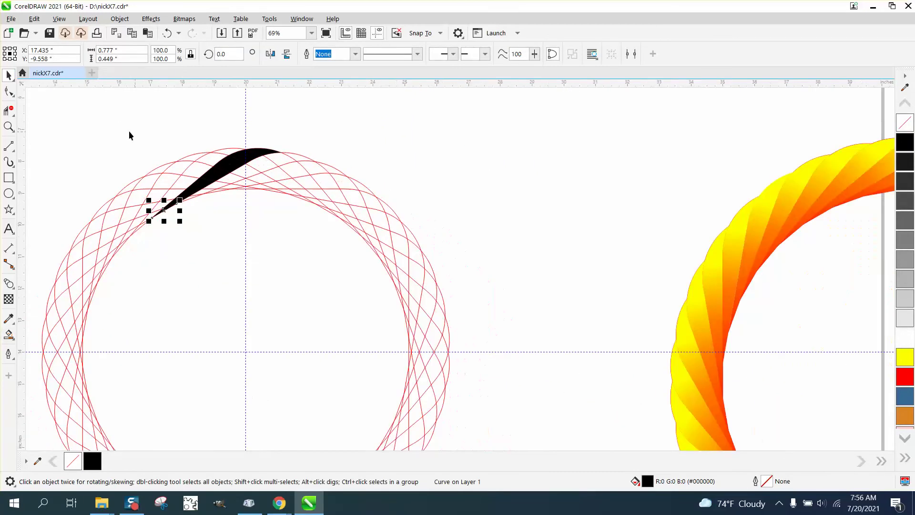
# Step: Nudge the eight black pieces right off the ring and combine them into one curve
pyautogui.moveTo(289, 247); pyautogui.dragTo(305, 253)
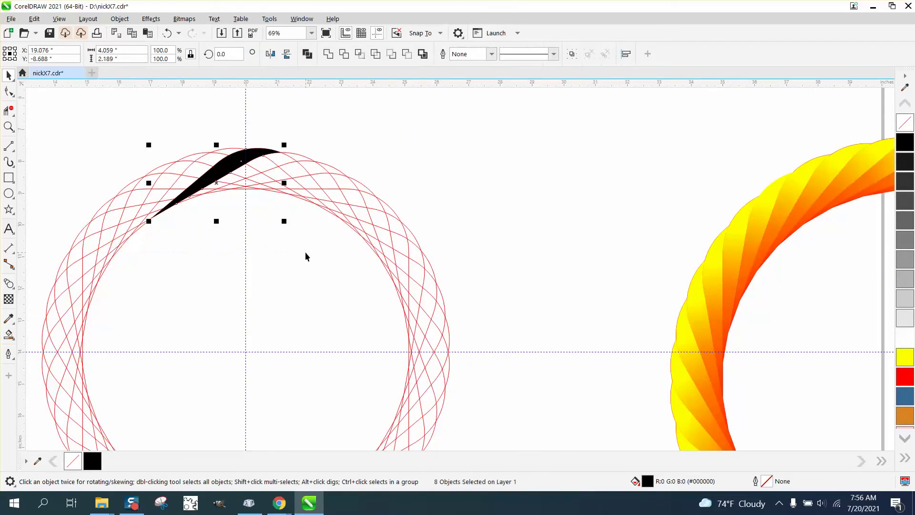
pyautogui.press('Right')
pyautogui.press('Right')
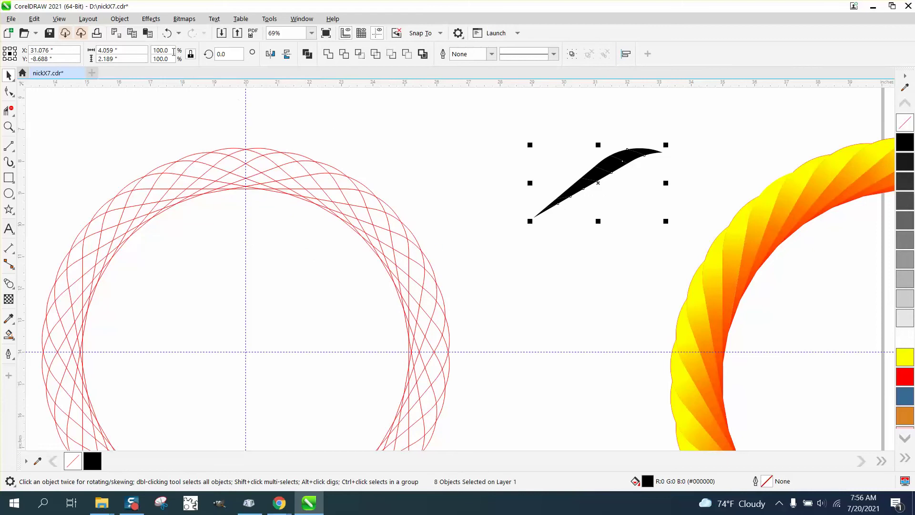
pyautogui.click(121, 19)
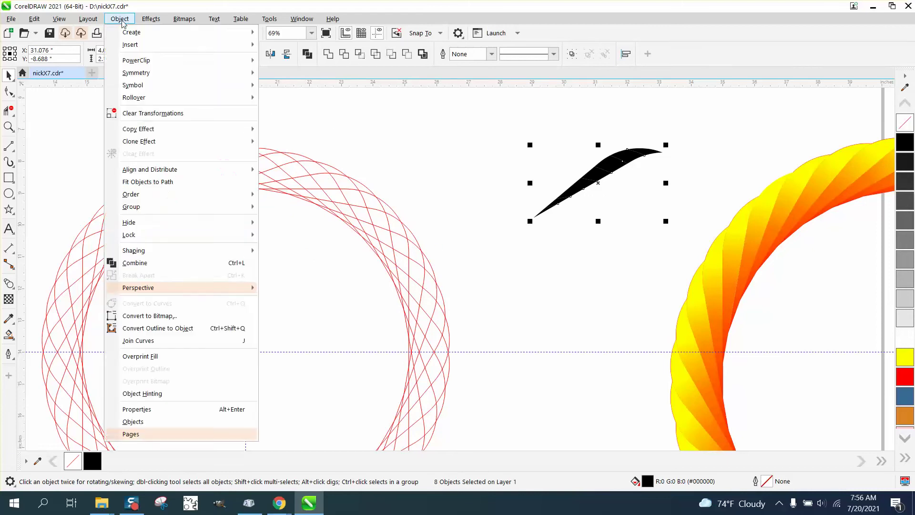
pyautogui.click(158, 264)
pyautogui.click(506, 231)
pyautogui.click(591, 182)
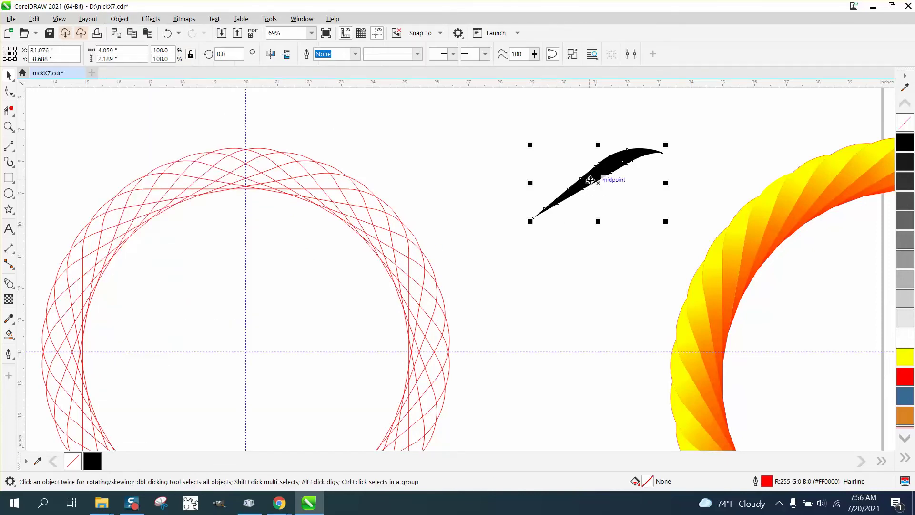
pyautogui.click(15, 343)
# Step: Apply a black-to-white fountain fill across the blade, adjusting its start, end and midpoint nodes
pyautogui.click(39, 334)
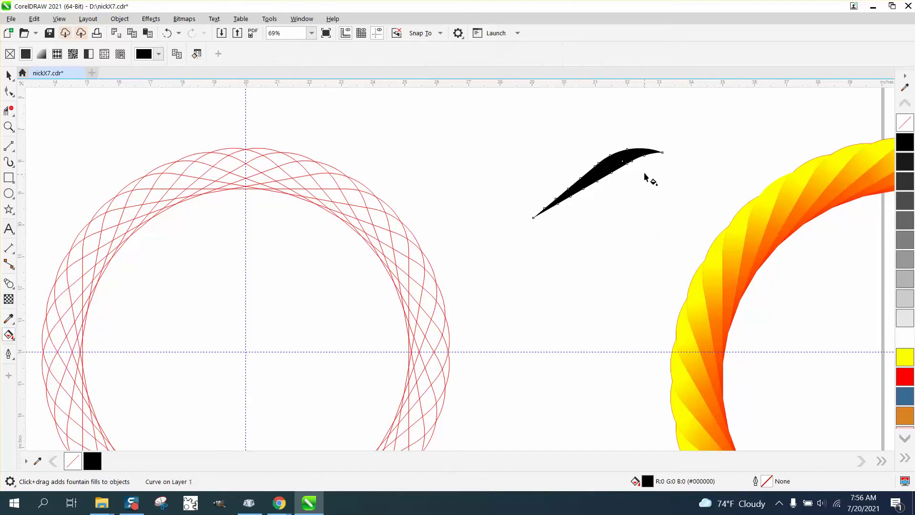
pyautogui.moveTo(645, 153); pyautogui.dragTo(539, 214)
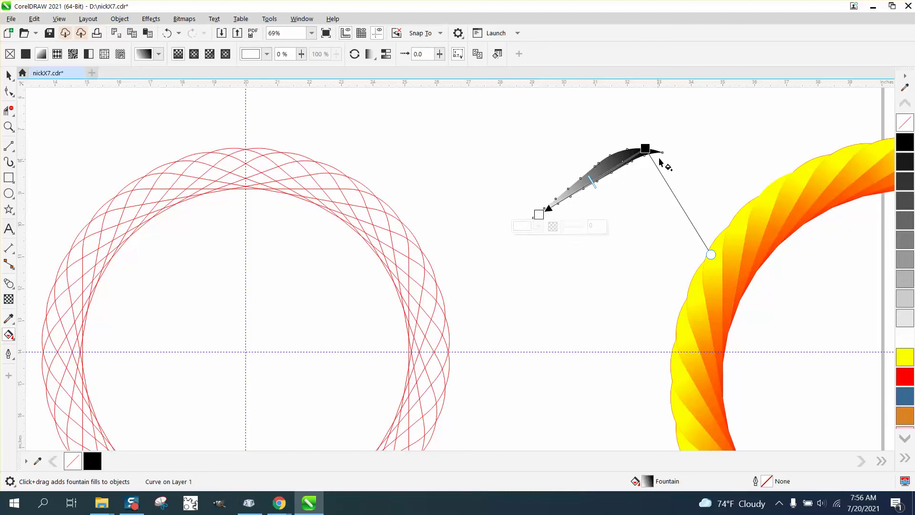
pyautogui.moveTo(645, 148); pyautogui.dragTo(644, 136)
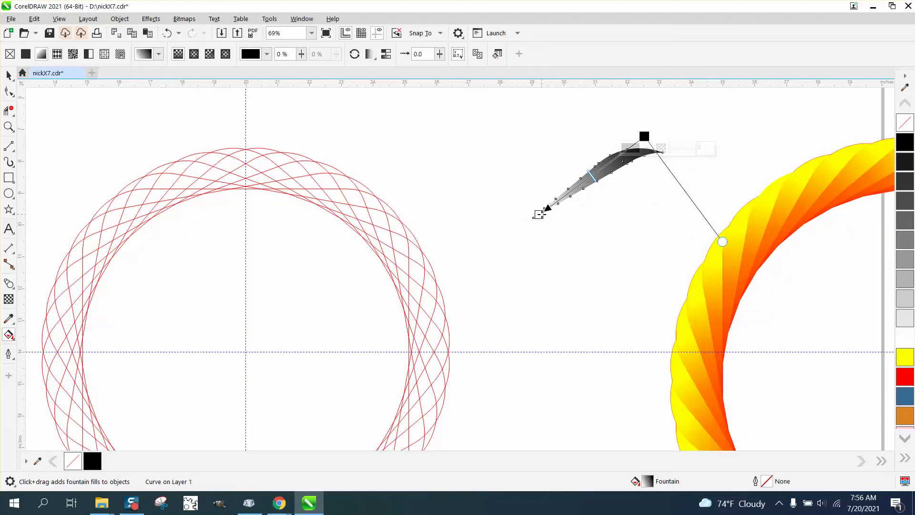
pyautogui.moveTo(539, 215)
pyautogui.mouseDown()
pyautogui.moveTo(547, 223)
pyautogui.moveTo(526, 220)
pyautogui.mouseUp()
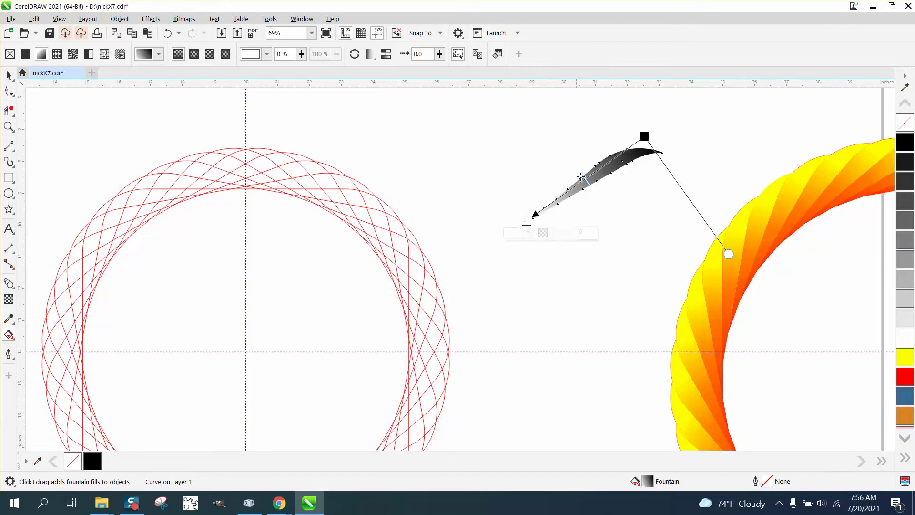
pyautogui.moveTo(588, 180); pyautogui.dragTo(599, 167)
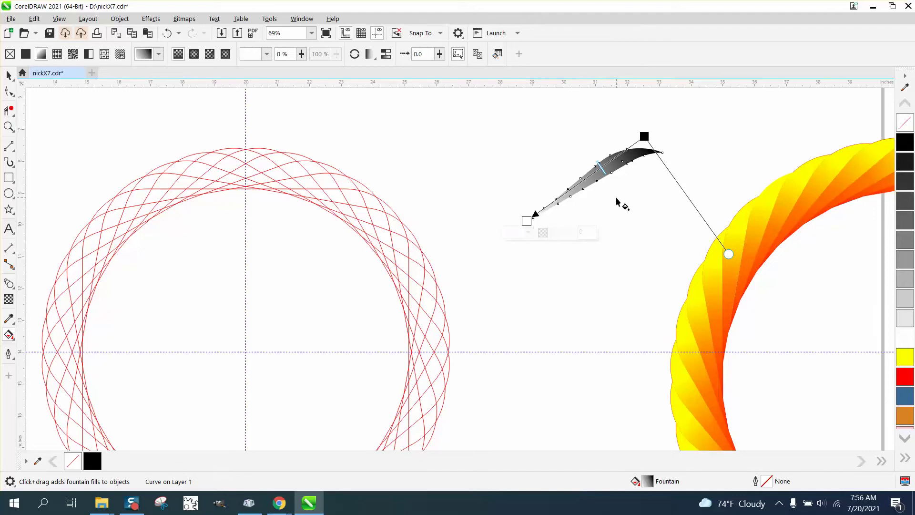
pyautogui.moveTo(648, 144); pyautogui.dragTo(670, 148)
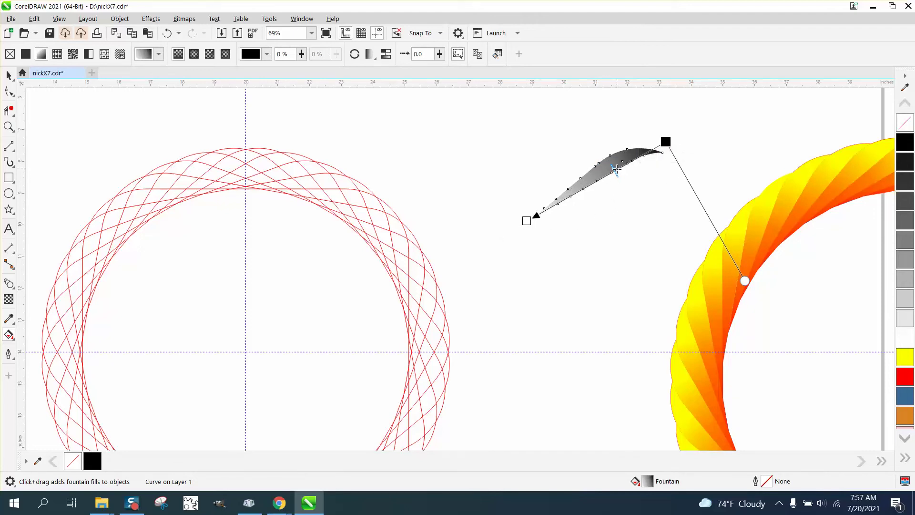
pyautogui.moveTo(666, 141); pyautogui.dragTo(658, 125)
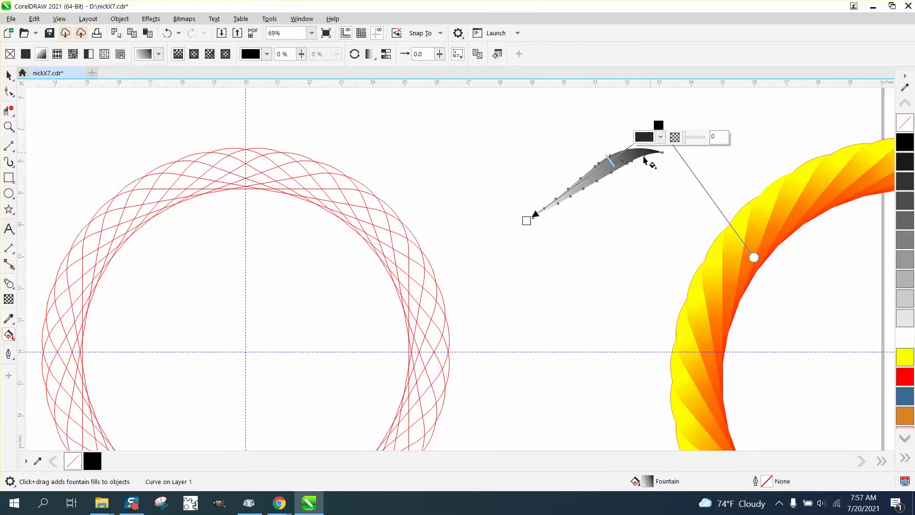
pyautogui.click(9, 75)
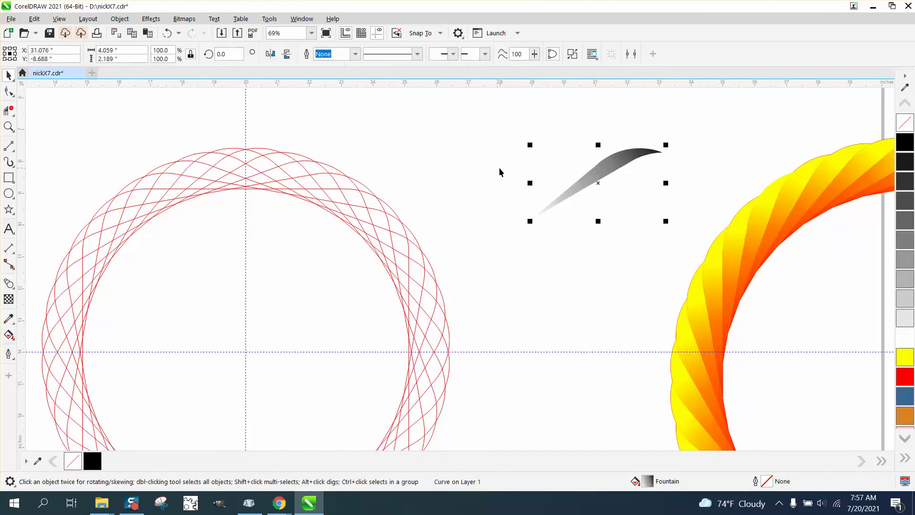
# Step: Nudge the gradient blade left back onto the top of the red ring, at X 19.076"
pyautogui.scroll(-1, 499, 167)
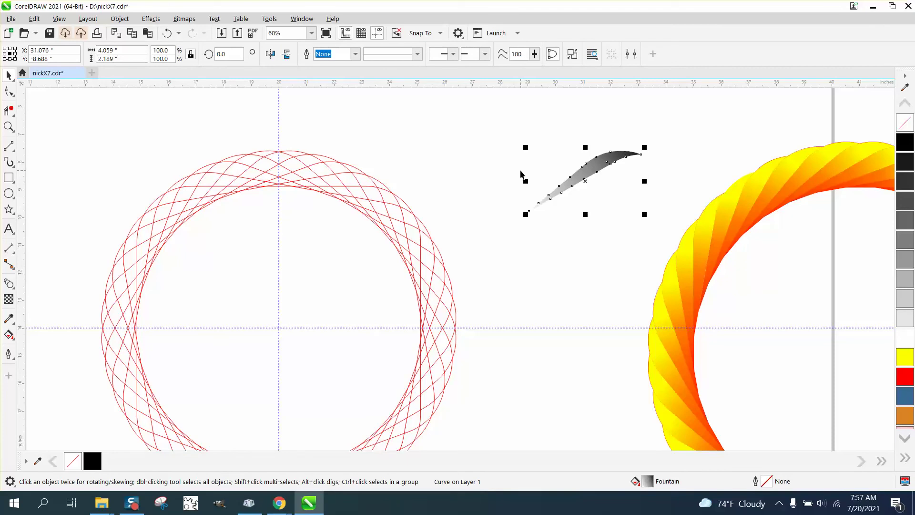
pyautogui.press('Left')
pyautogui.press('Left')
pyautogui.scroll(-1, 473, 165)
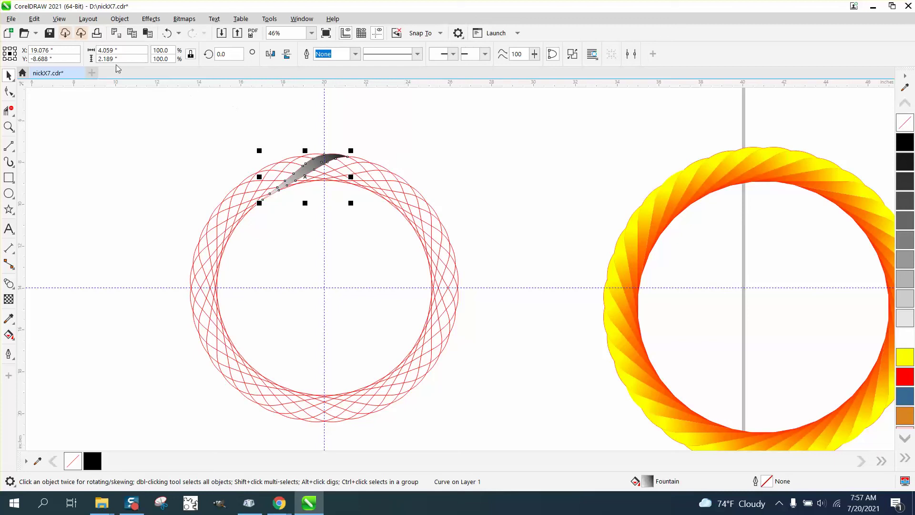
# Step: Close Step and Repeat and open the Transform docker from Window > Dockers
pyautogui.click(34, 19)
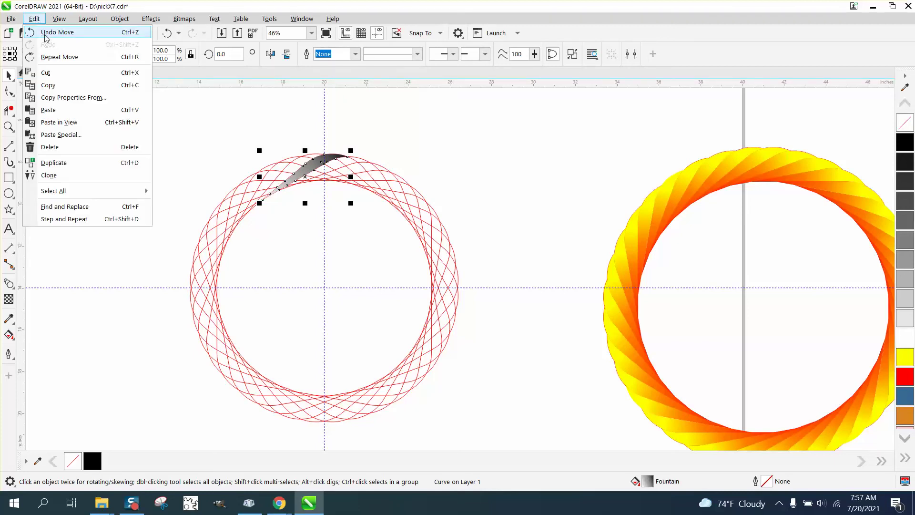
pyautogui.click(95, 219)
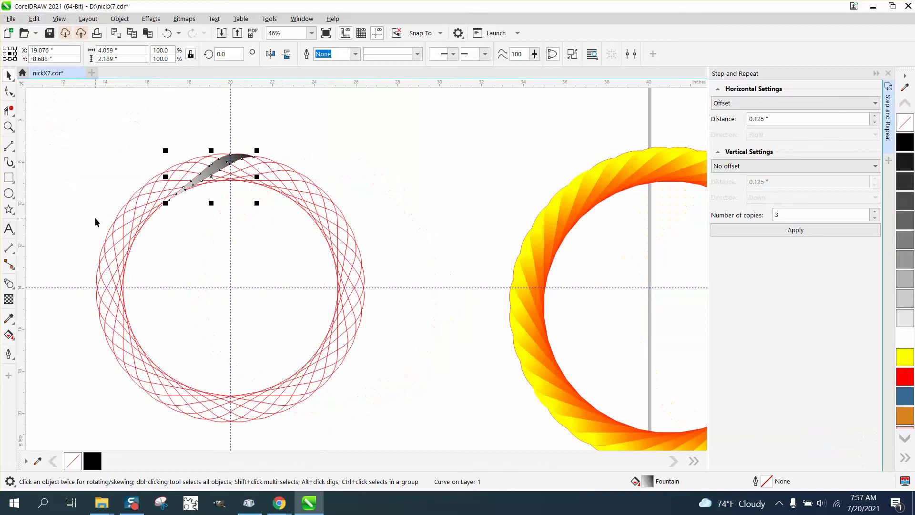
pyautogui.click(888, 73)
pyautogui.click(302, 19)
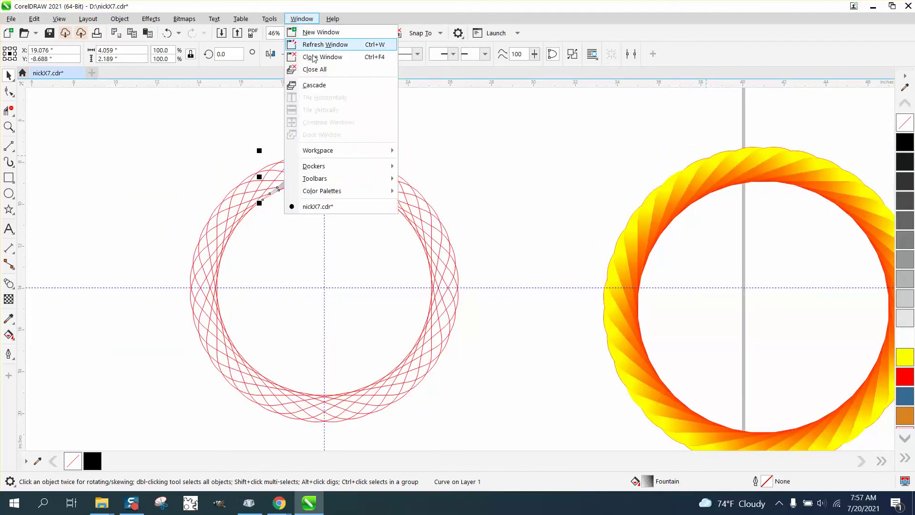
pyautogui.moveTo(314, 167)
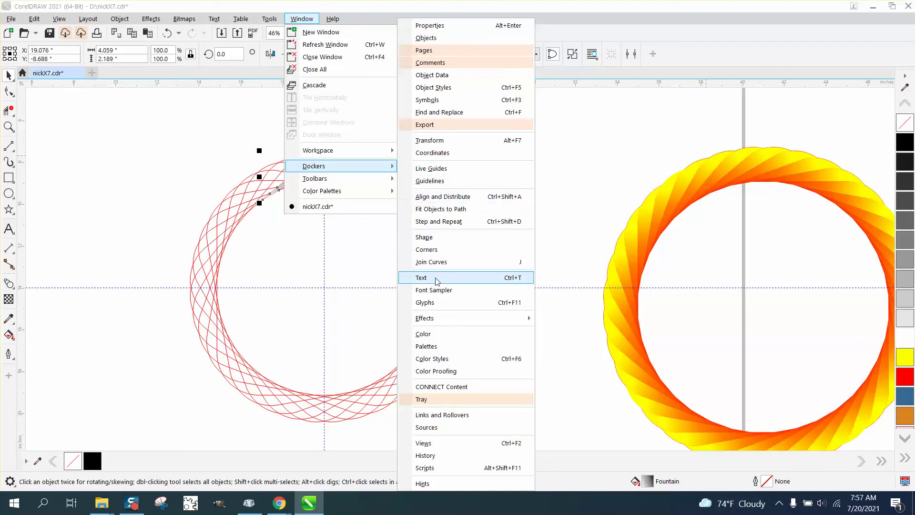
pyautogui.click(439, 142)
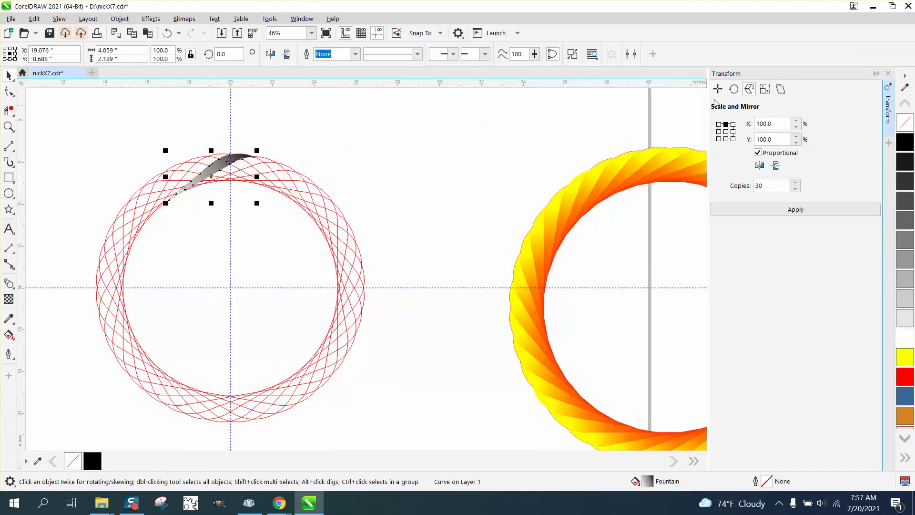
# Step: Set Transform to Rotate and place the blade's rotation centre on the guideline crossing
pyautogui.click(734, 89)
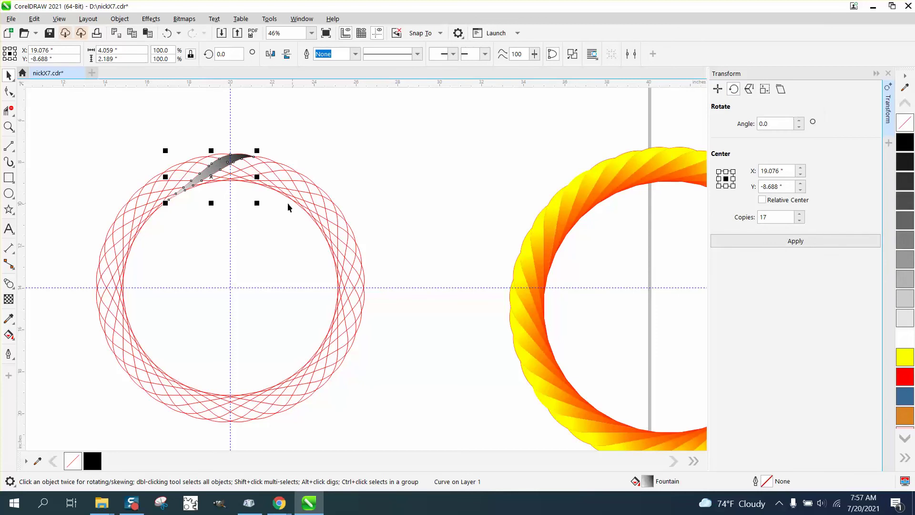
pyautogui.click(210, 173)
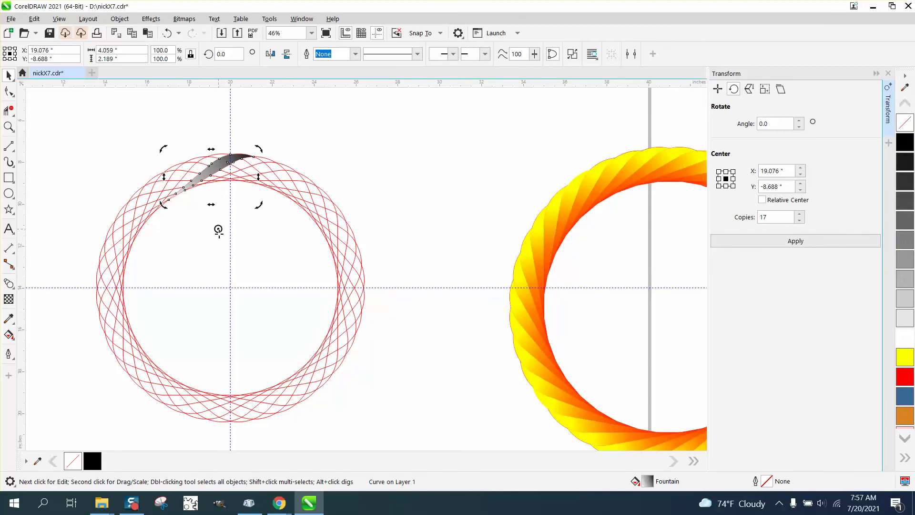
pyautogui.moveTo(226, 276); pyautogui.dragTo(230, 287)
pyautogui.click(229, 162)
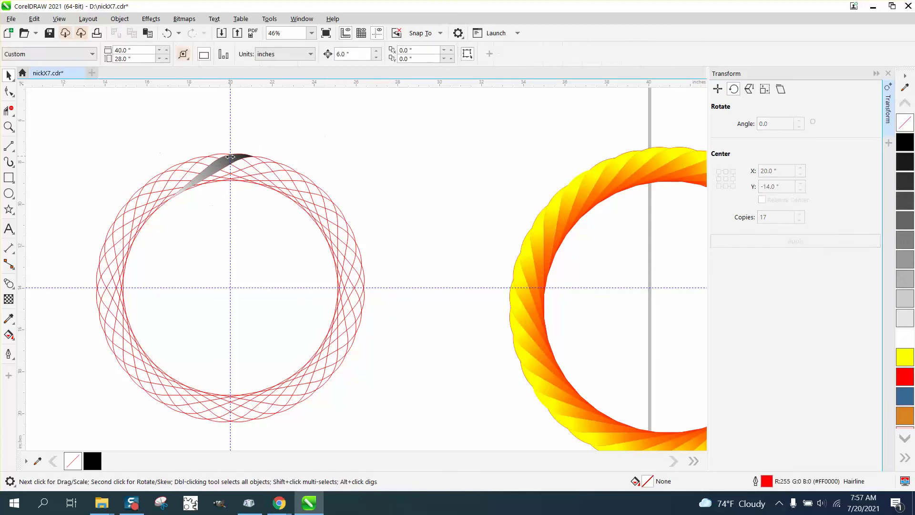
pyautogui.click(227, 163)
pyautogui.press('F10')
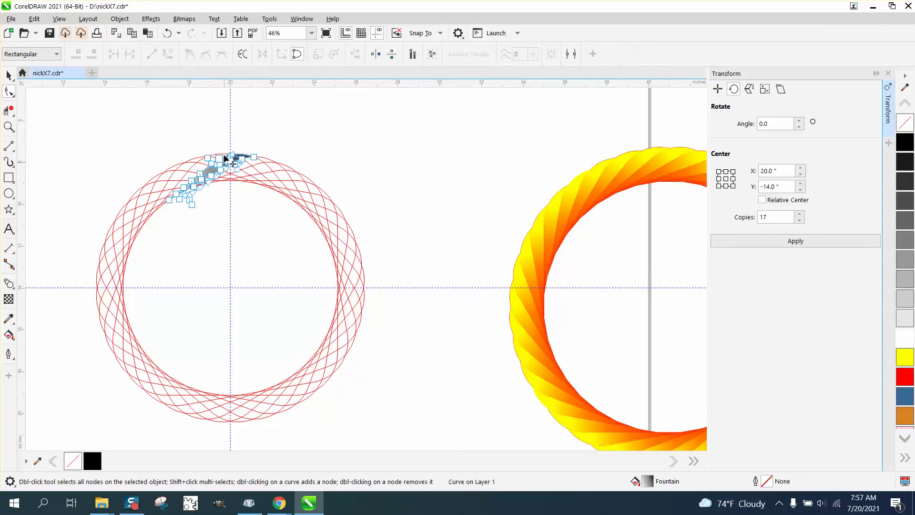
pyautogui.click(8, 75)
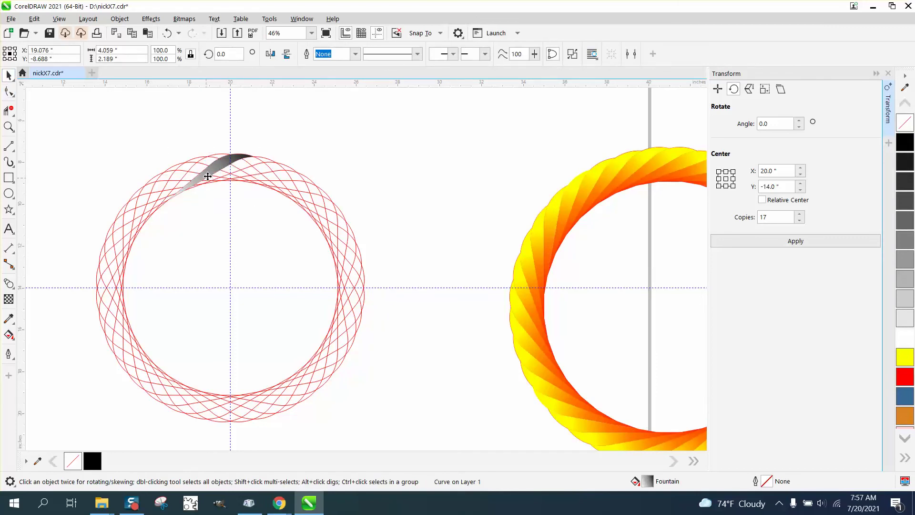
pyautogui.click(234, 182)
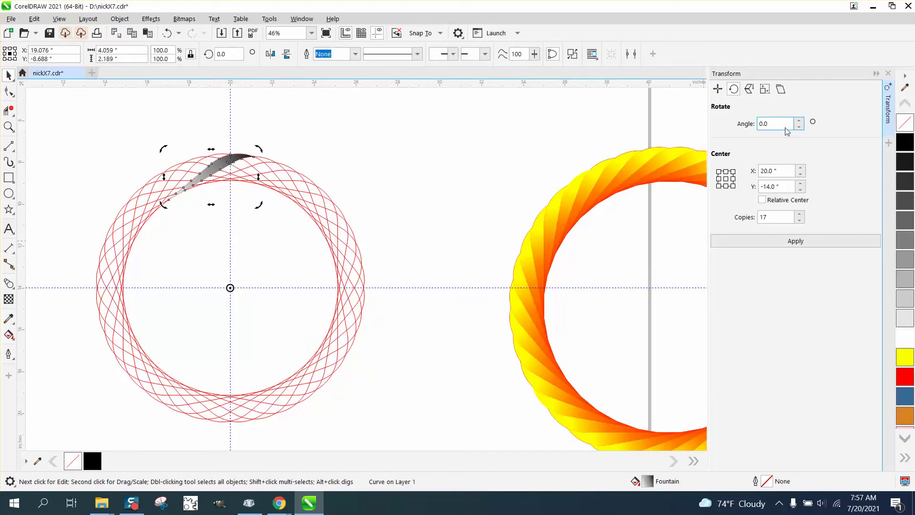
# Step: Apply a 10° rotation with 35 copies to complete the grey ring
pyautogui.moveTo(785, 128); pyautogui.dragTo(759, 130)
pyautogui.moveTo(782, 217); pyautogui.dragTo(755, 217)
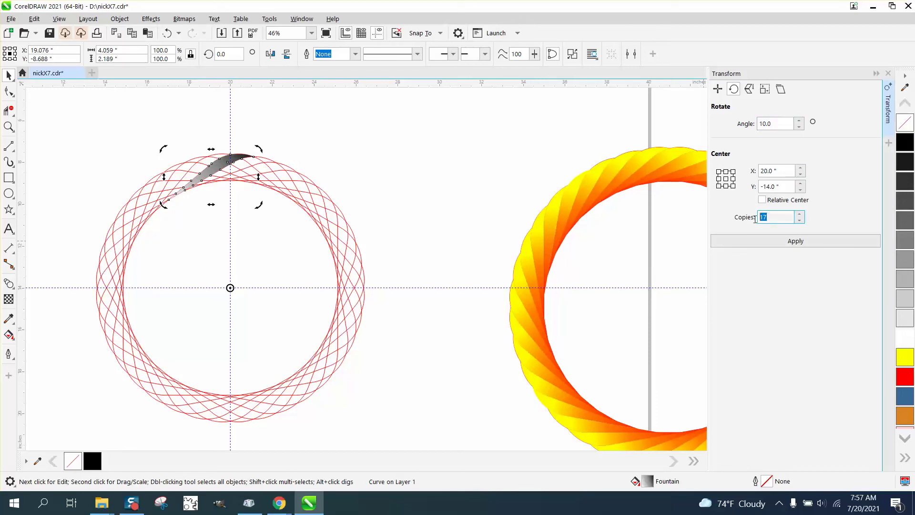
pyautogui.write('35')
pyautogui.click(800, 242)
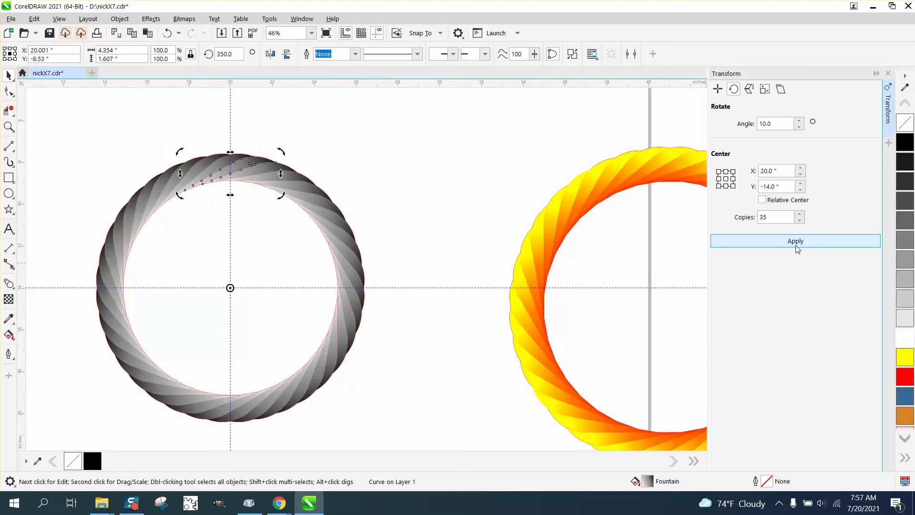
# Step: Select all 45 grey ring pieces and set their outline to No Color
pyautogui.moveTo(72, 128); pyautogui.dragTo(142, 356)
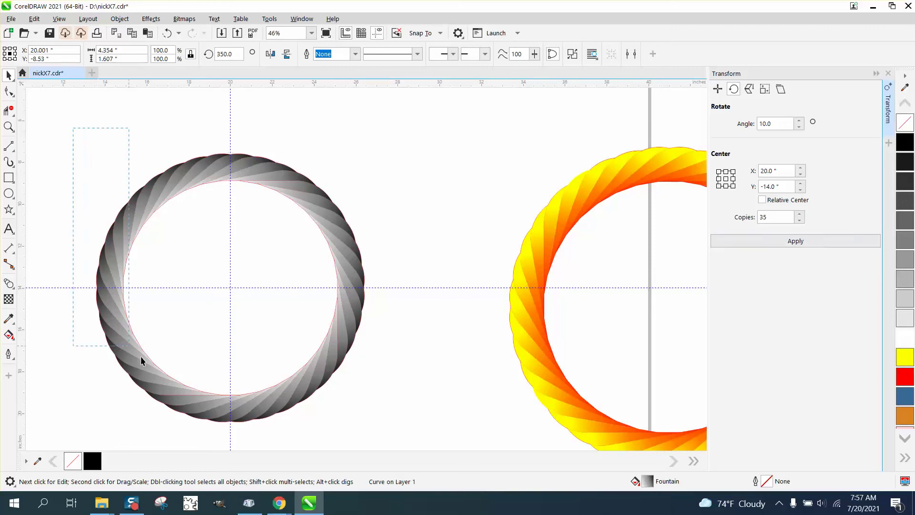
pyautogui.moveTo(381, 427); pyautogui.dragTo(413, 437)
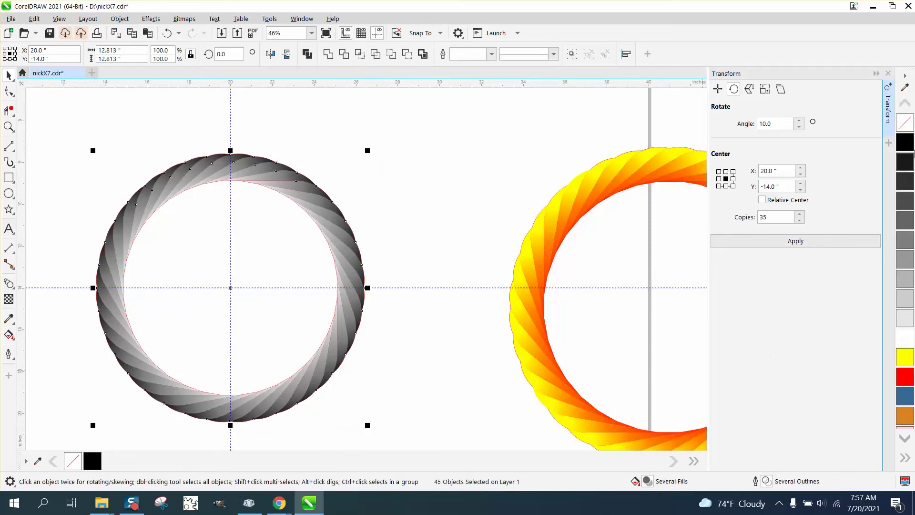
pyautogui.rightClick(911, 126)
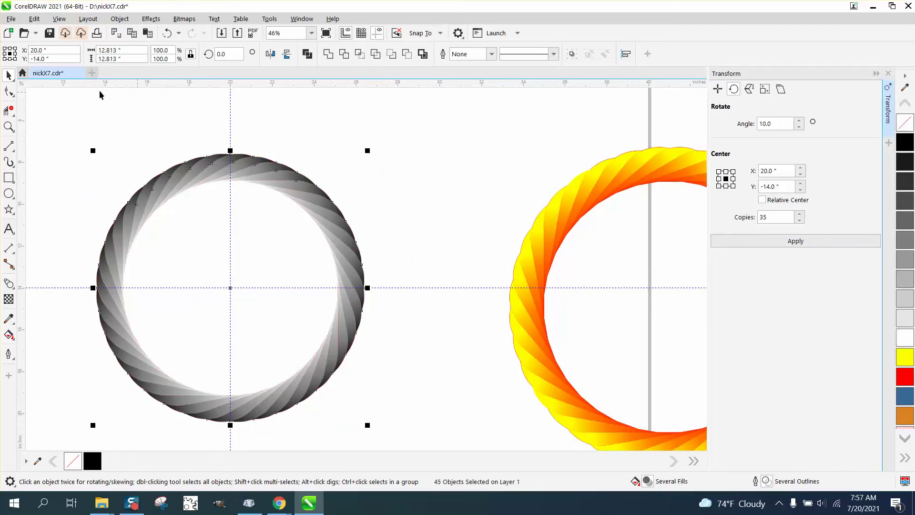
# Step: Zoom in on the ring's top and upper-left to check the outlines are gone
pyautogui.click(8, 127)
pyautogui.moveTo(181, 147); pyautogui.dragTo(323, 240)
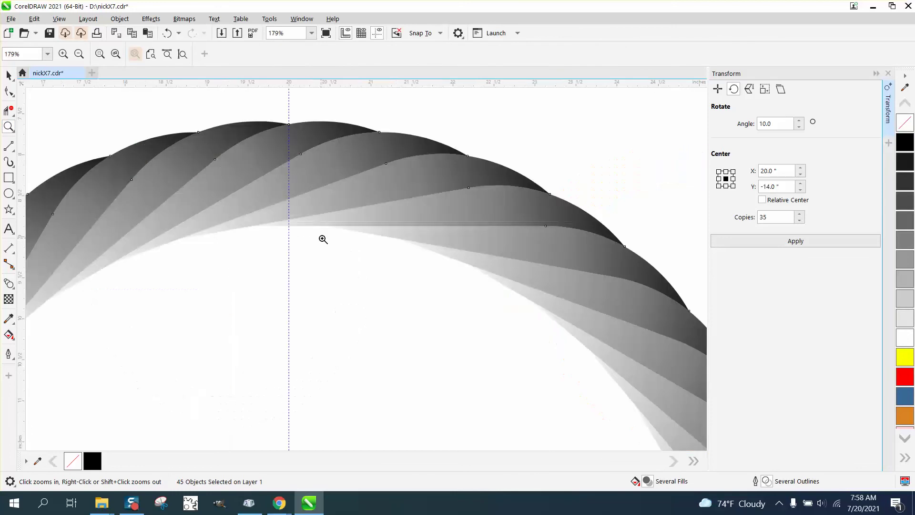
pyautogui.scroll(-3, 334, 239)
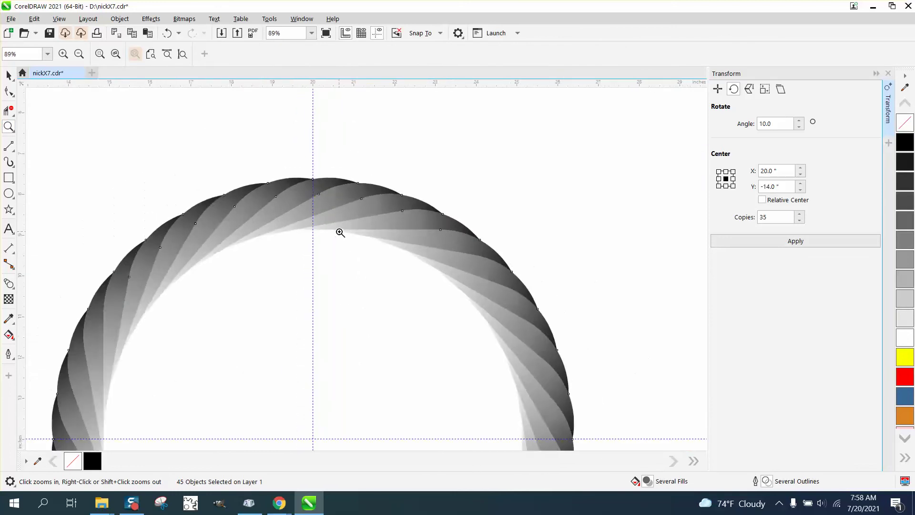
pyautogui.scroll(-1, 340, 232)
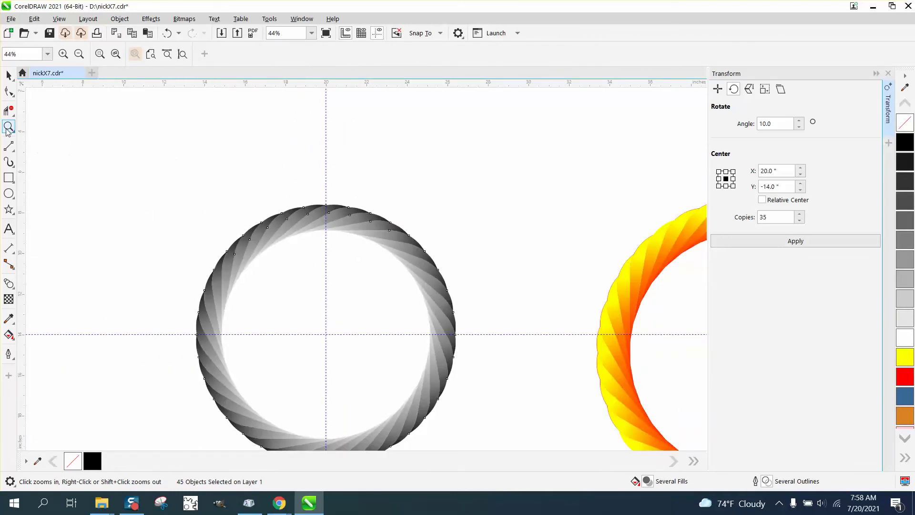
pyautogui.moveTo(225, 195); pyautogui.dragTo(324, 283)
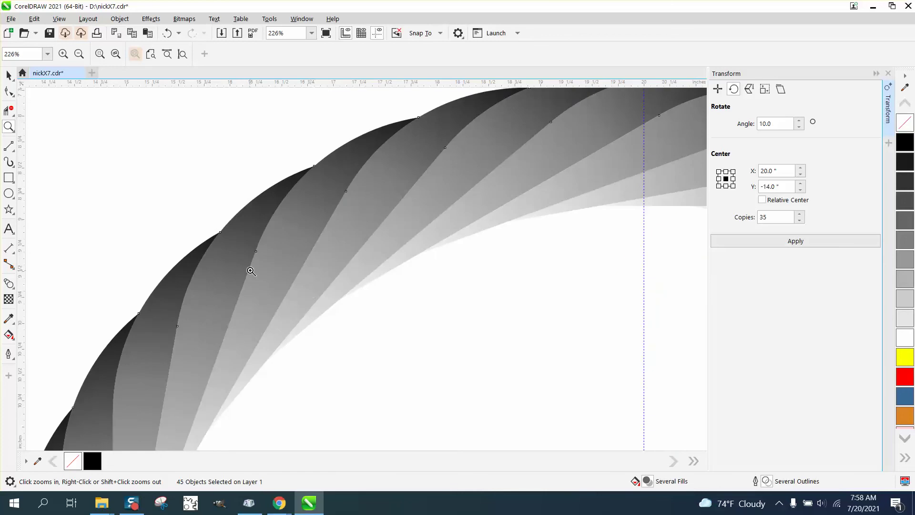
pyautogui.scroll(-3, 229, 243)
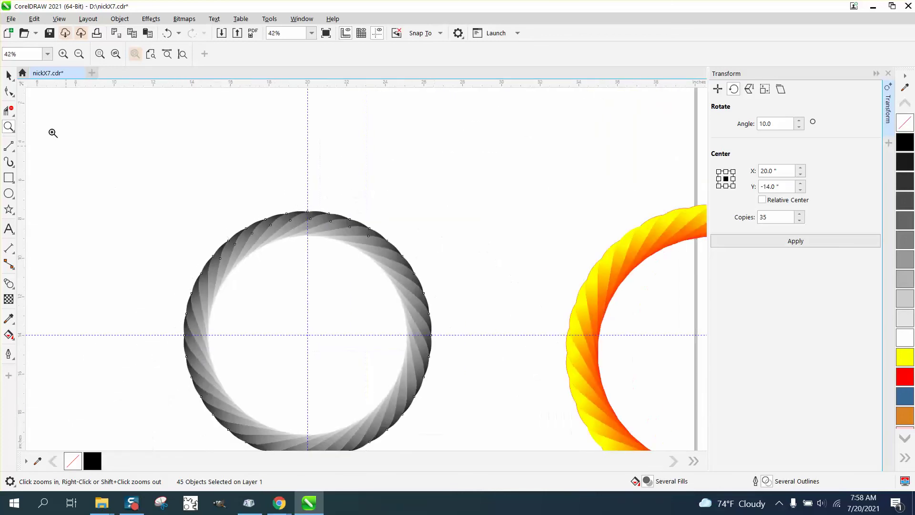
pyautogui.click(9, 75)
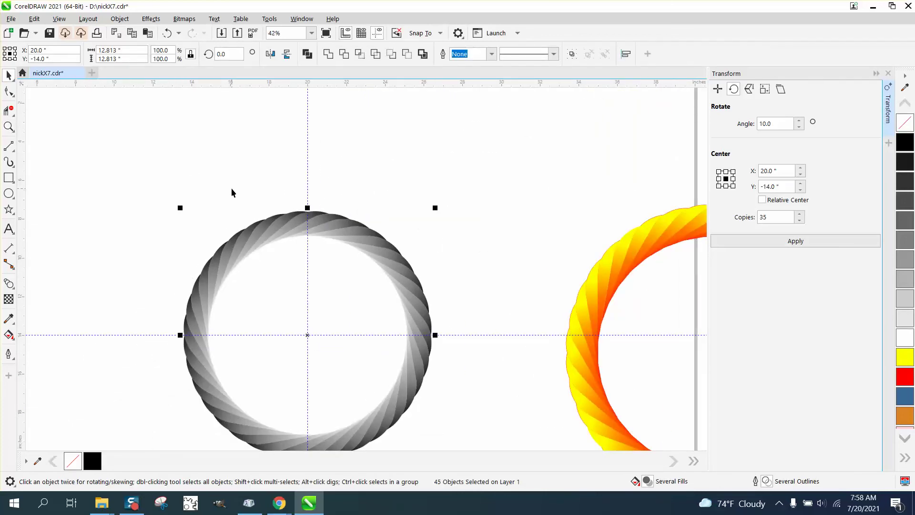
# Step: Deselect the ring pieces, zoom out, and marquee-select the entire grey ring
pyautogui.moveTo(188, 242); pyautogui.dragTo(214, 272)
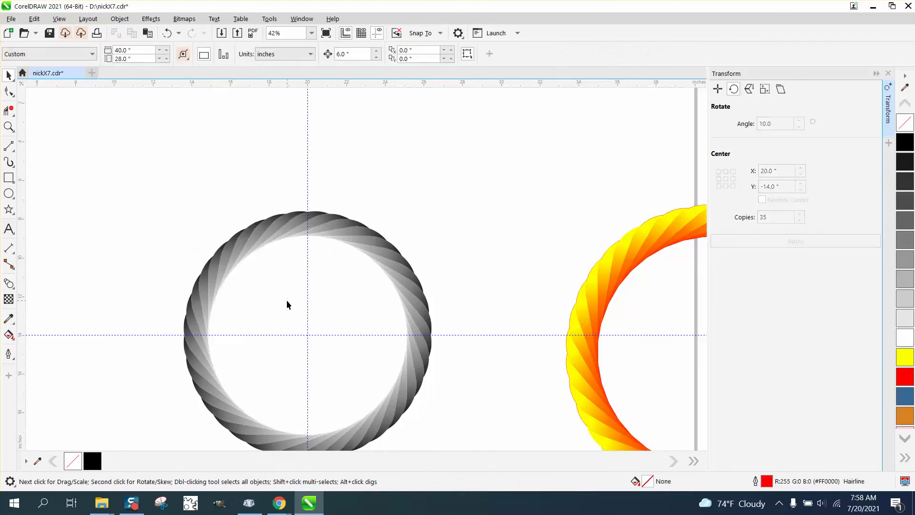
pyautogui.click(9, 126)
pyautogui.moveTo(224, 219); pyautogui.dragTo(285, 267)
pyautogui.scroll(-5, 276, 262)
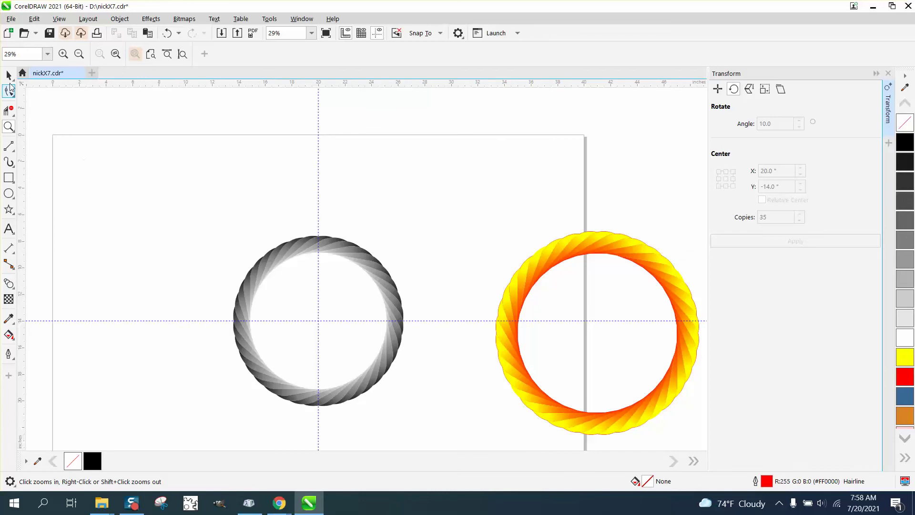
pyautogui.click(9, 76)
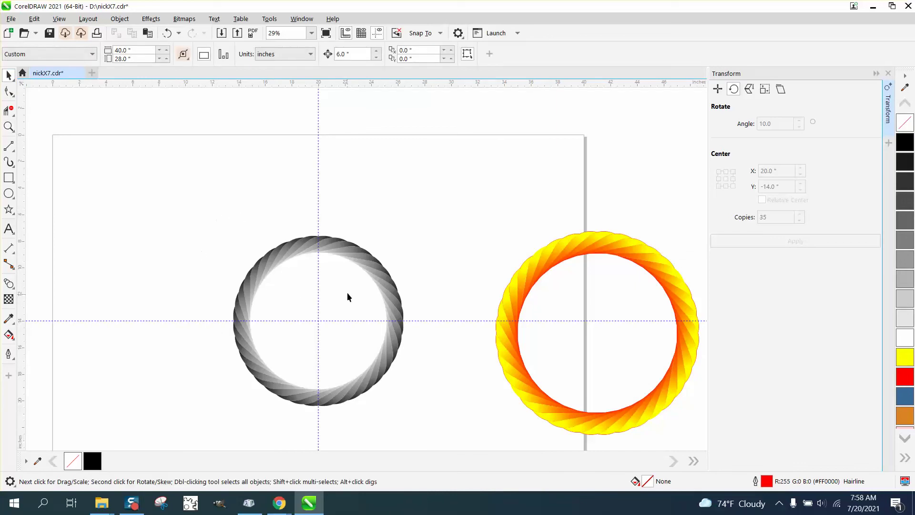
pyautogui.moveTo(212, 211); pyautogui.dragTo(293, 296)
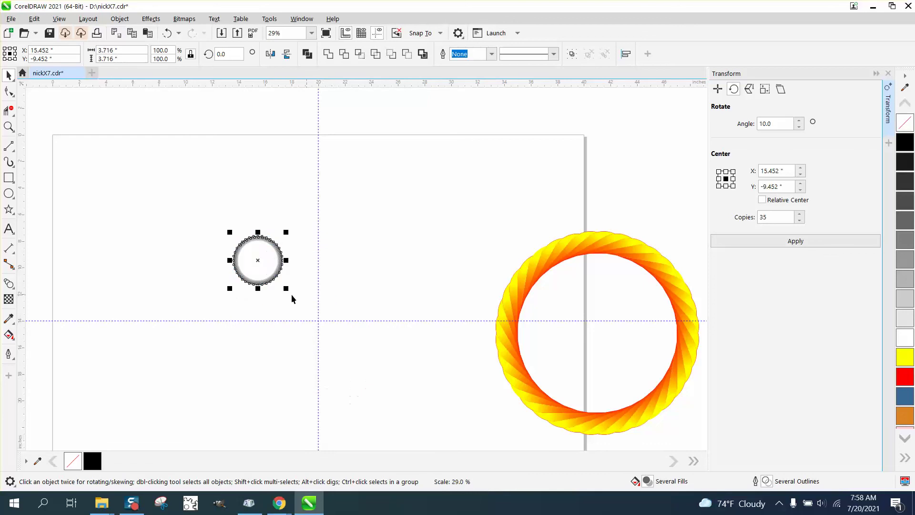
# Step: Zoom in closely on the small grey ring's twisted right edge
pyautogui.click(8, 126)
pyautogui.moveTo(226, 230); pyautogui.dragTo(329, 297)
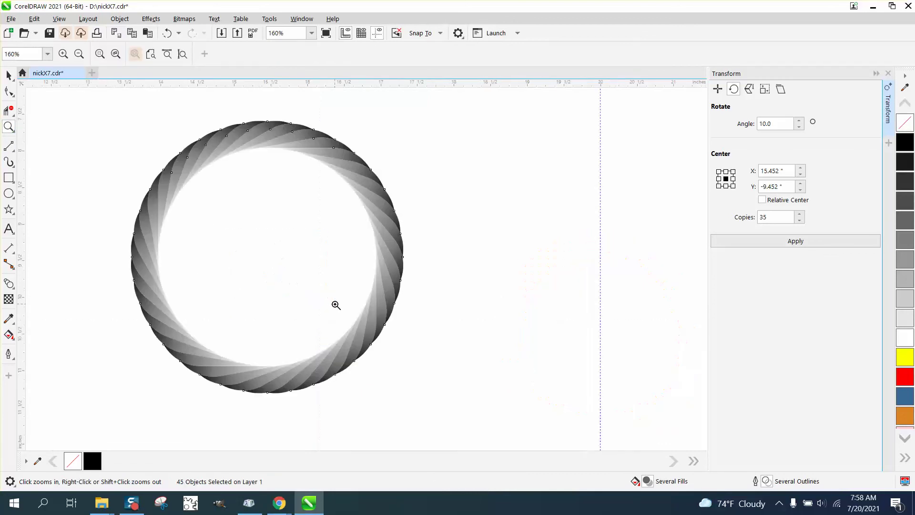
pyautogui.moveTo(365, 242); pyautogui.dragTo(447, 303)
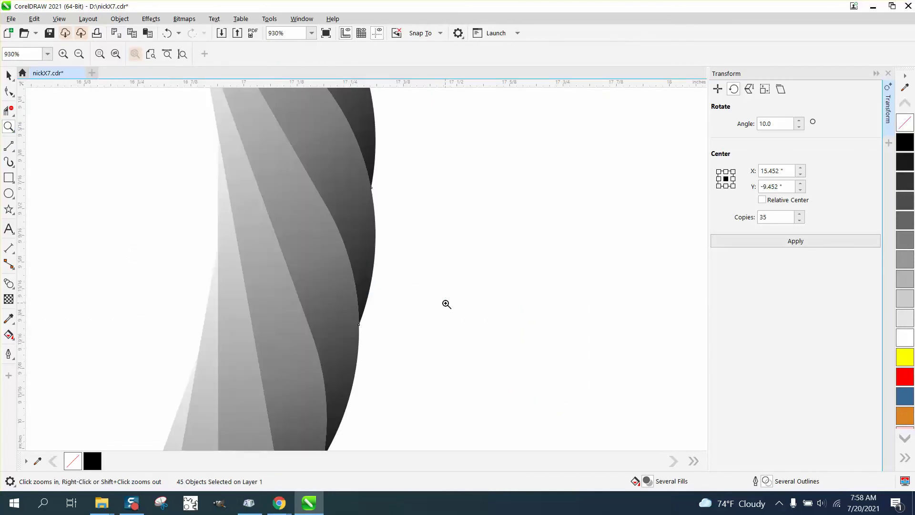